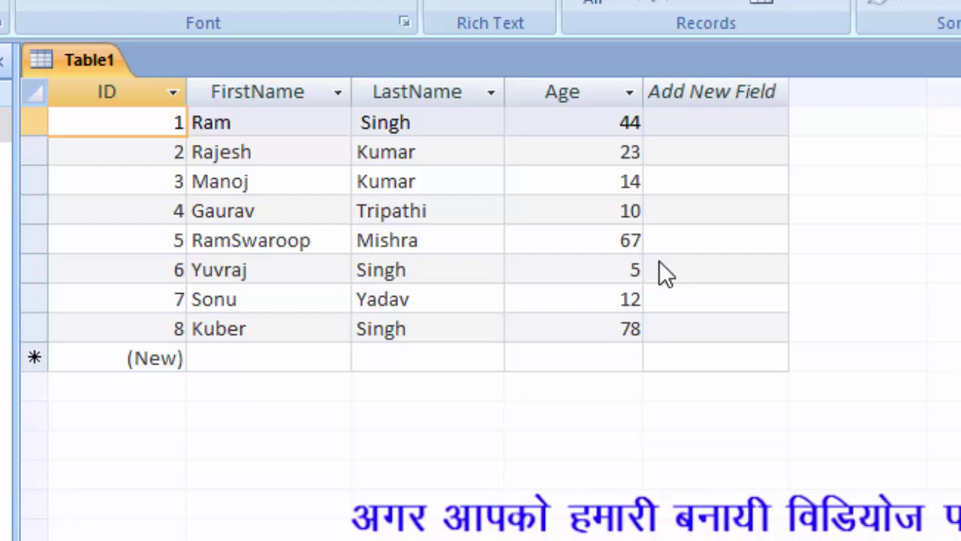
Add records 9 and 10 to Table1, each with a first and last name, aged 45 and 55.
click(253, 353)
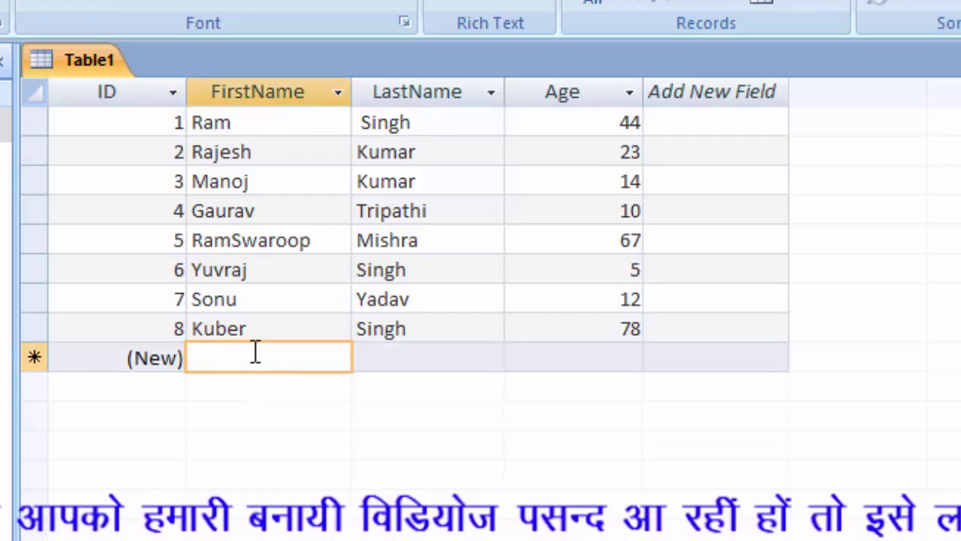
text(Sunan)
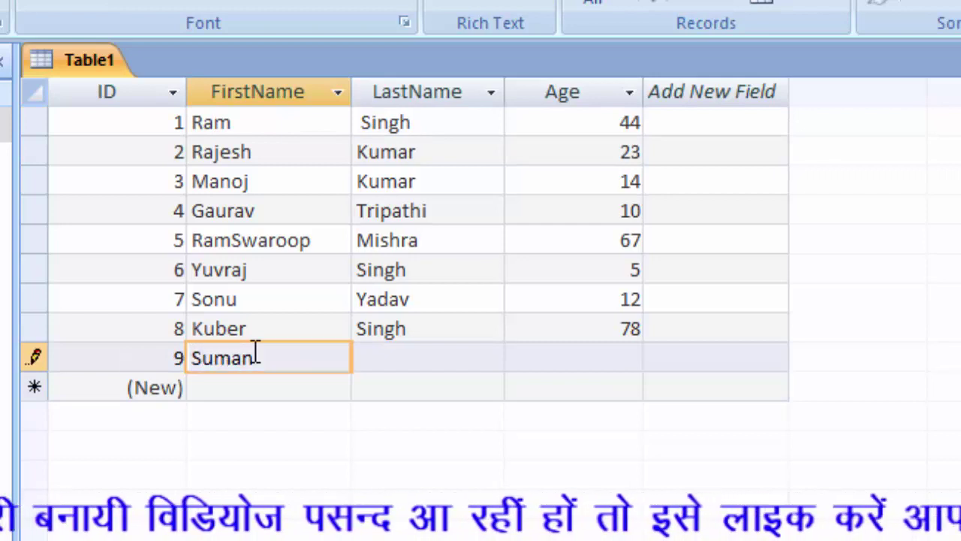
key(Tab)
text(Tr)
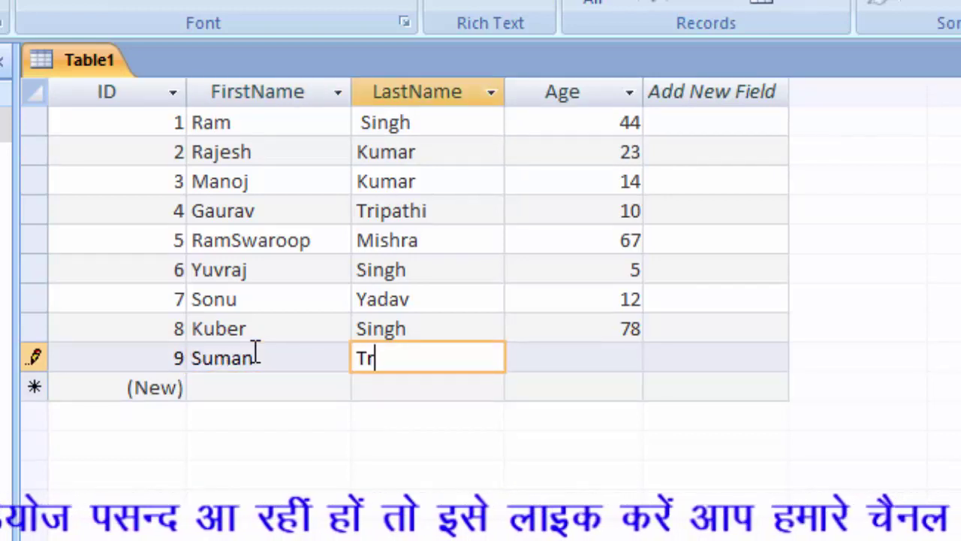
text(ipathi)
key(Tab)
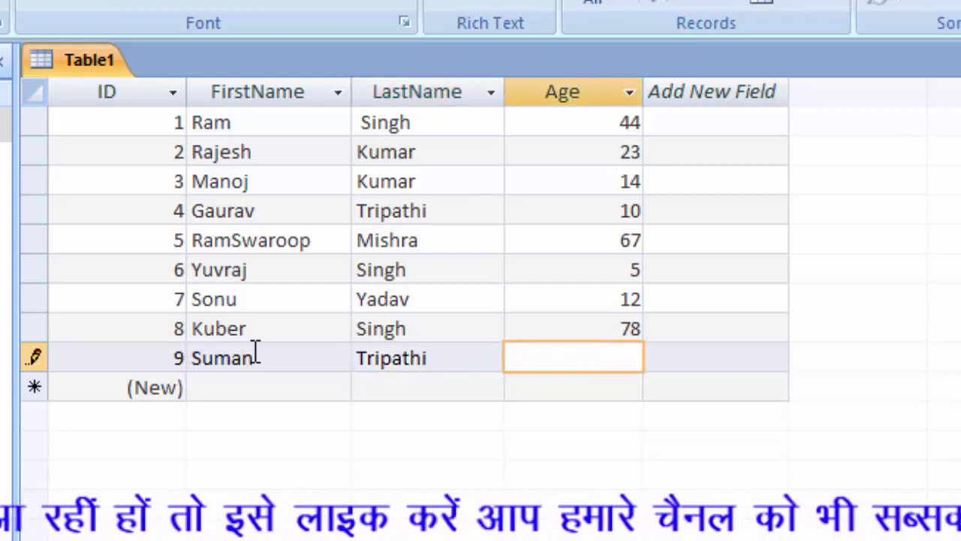
text(45)
key(Tab)
key(Tab)
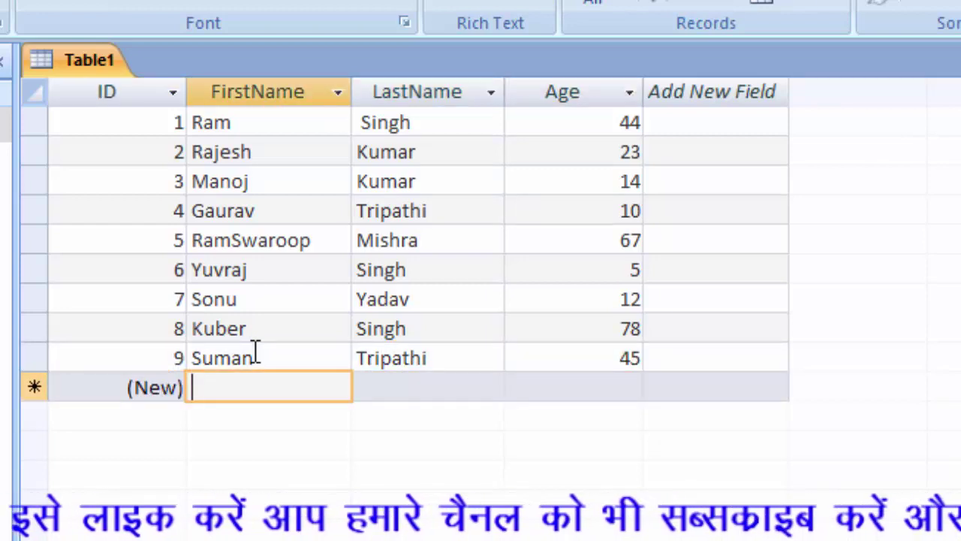
text(Kishan)
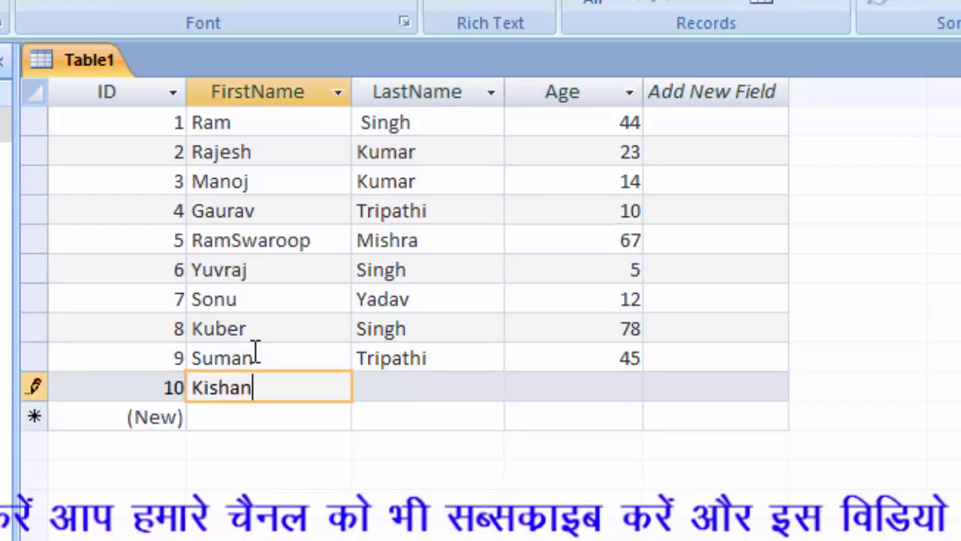
key(Tab)
text(Raghav)
key(Tab)
text(55)
click(529, 391)
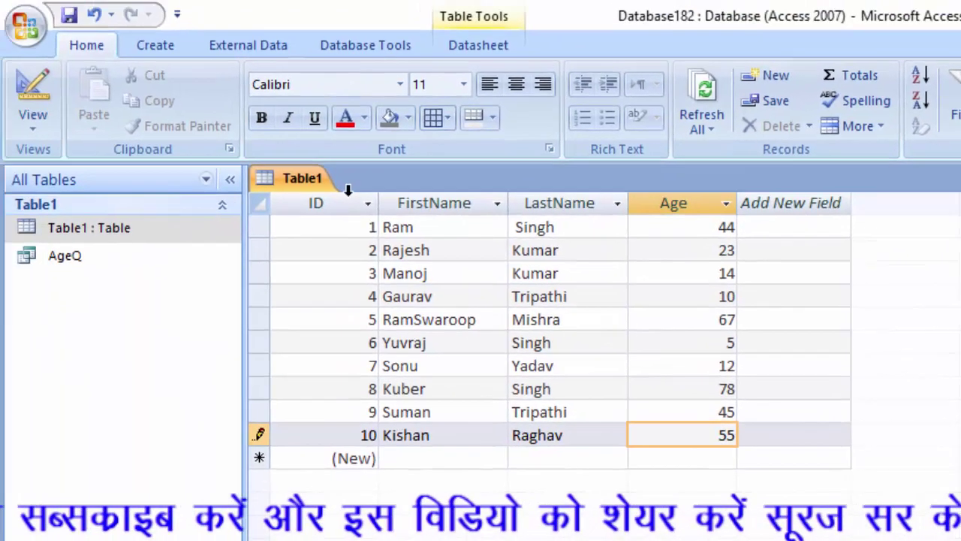
Start a new query in Design view, closing Show Table without adding any tables.
click(142, 47)
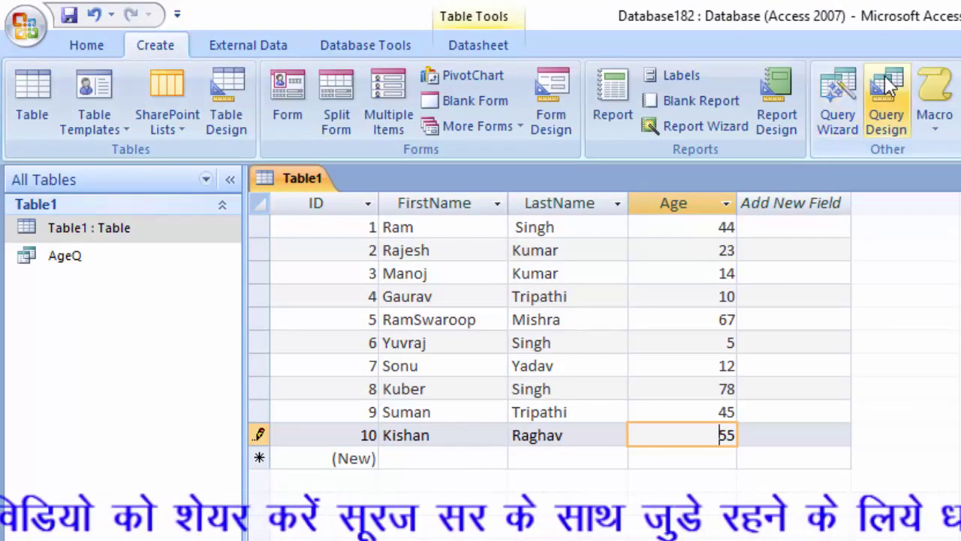
click(887, 105)
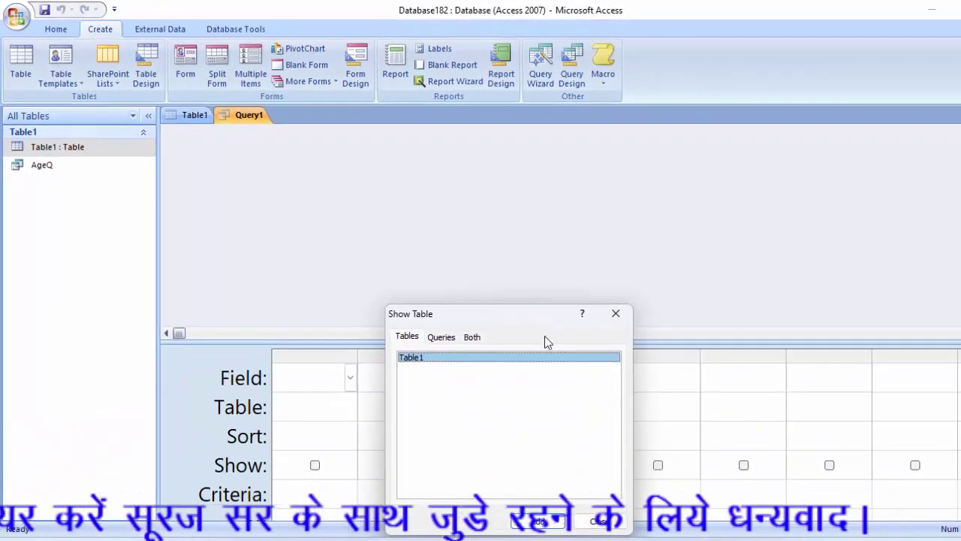
drag(526, 308, 454, 140)
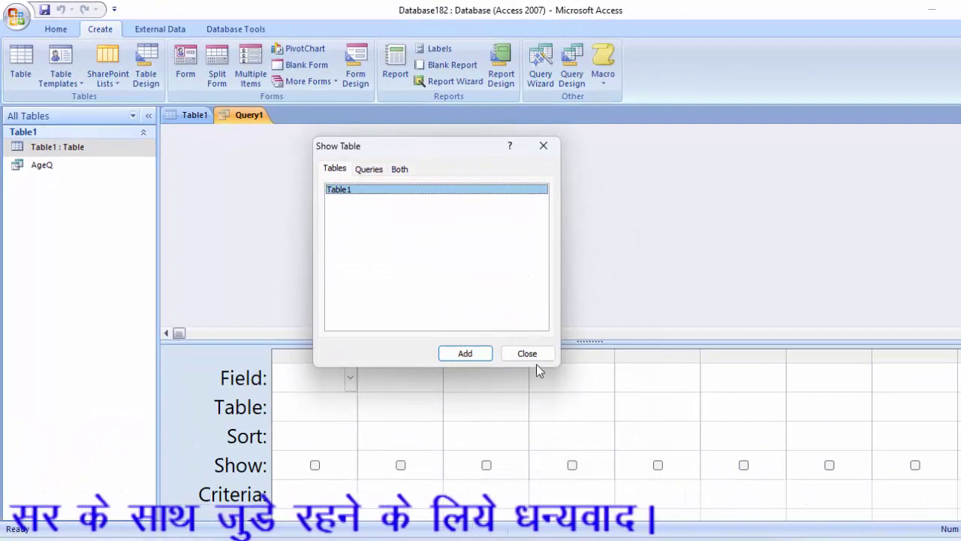
click(529, 354)
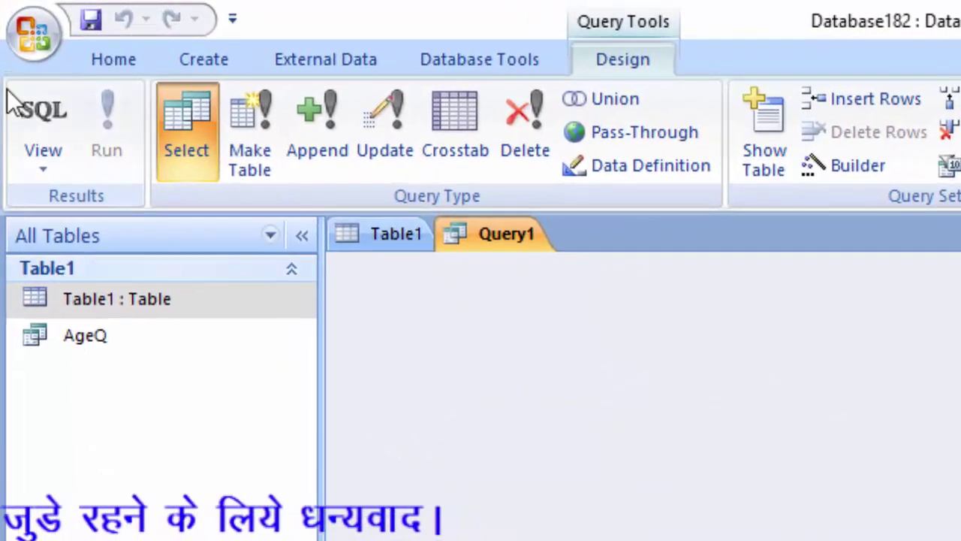
Switch Query1 to SQL View and delete the semicolon after SELECT.
click(16, 114)
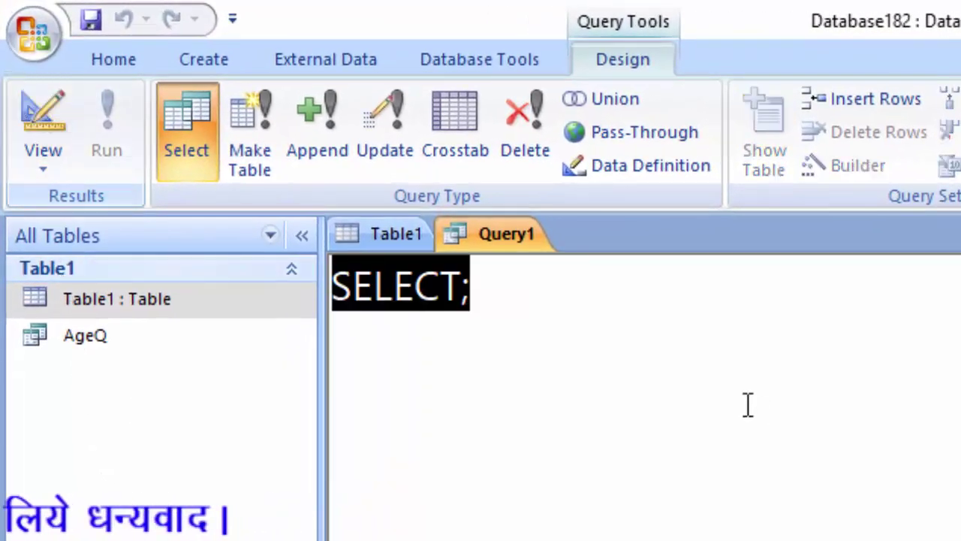
click(549, 302)
key(BackSpace)
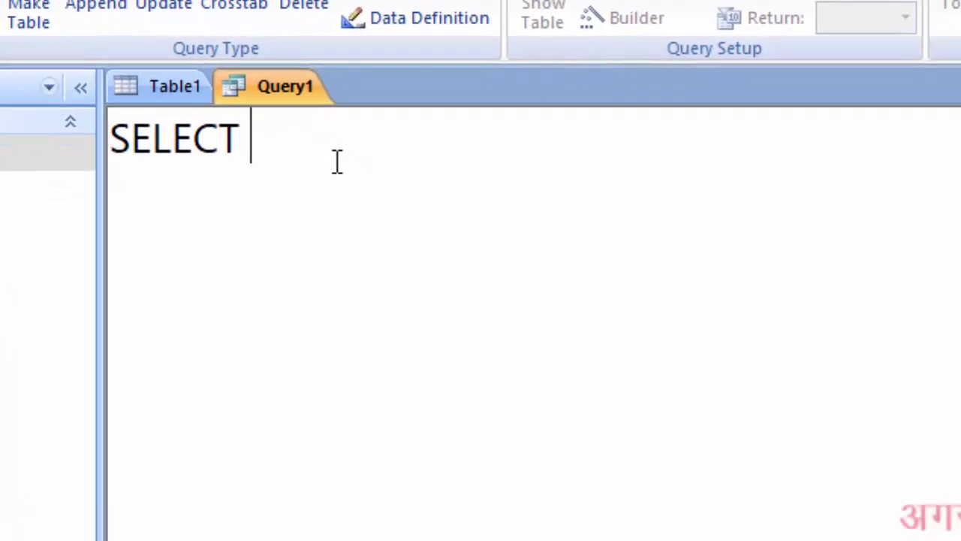
Complete the SQL as 'SELECT * from Table1' with 'where Age between 5 and 32;' on a new line.
text(* )
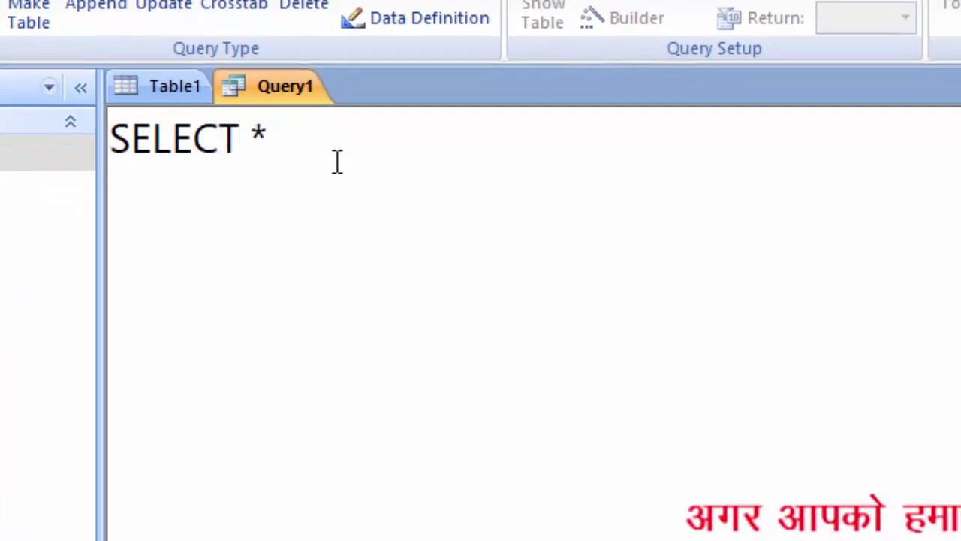
text(from)
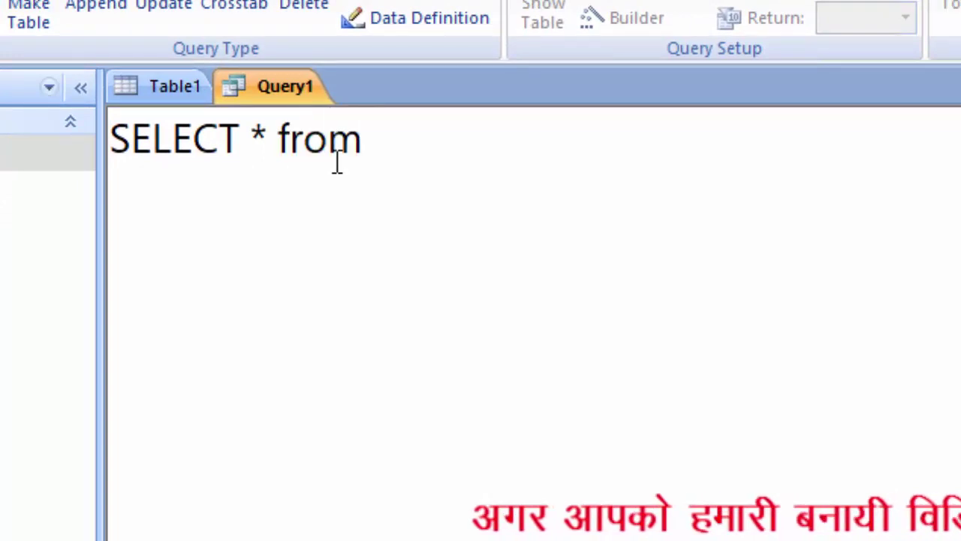
text( T)
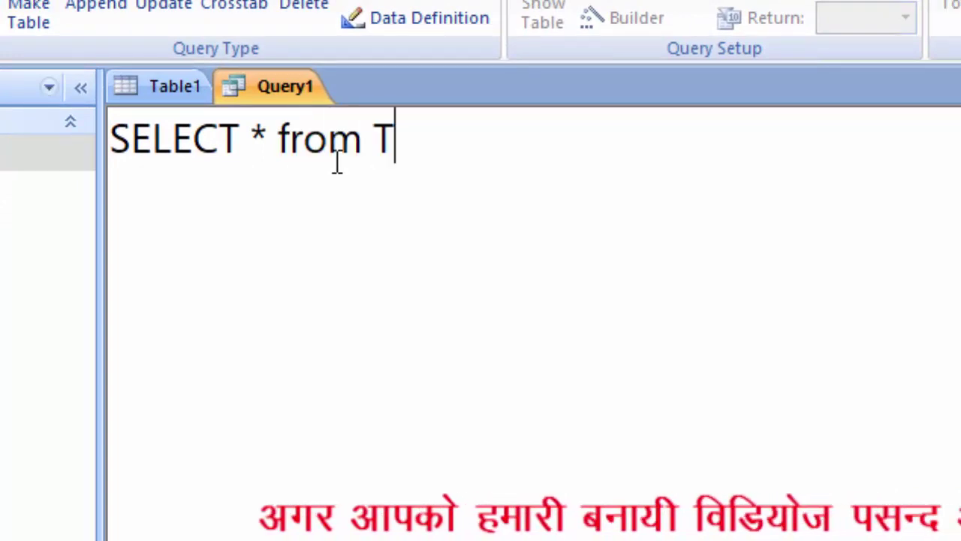
text(able1)
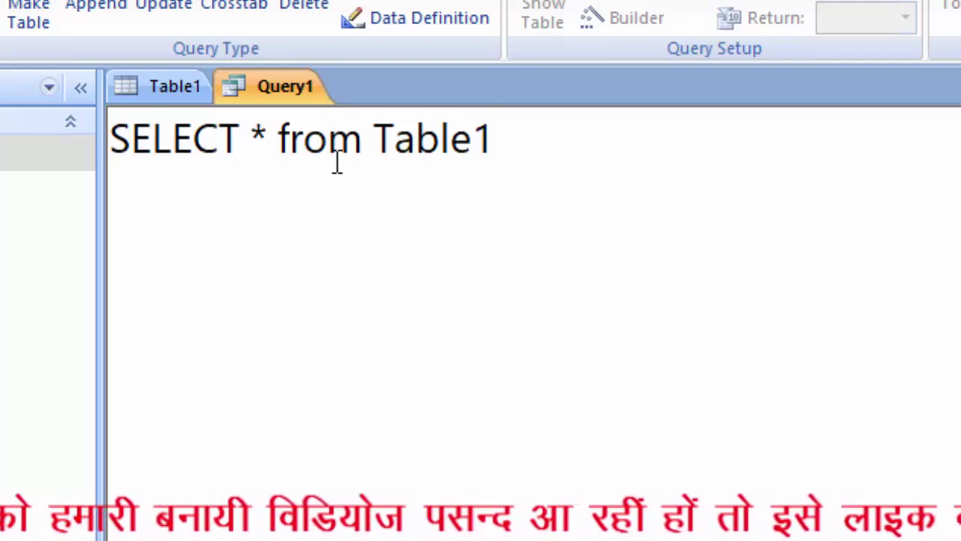
key(Return)
text(wher)
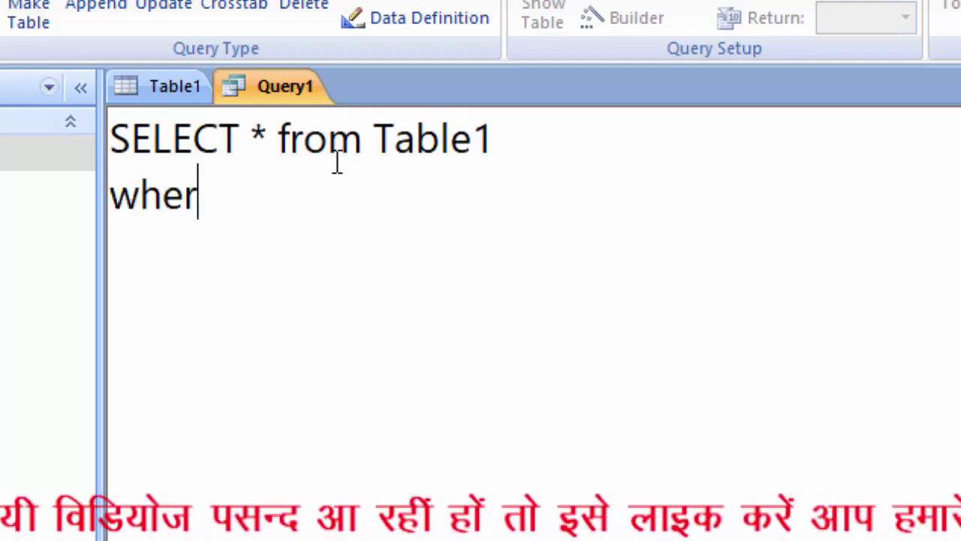
text(e )
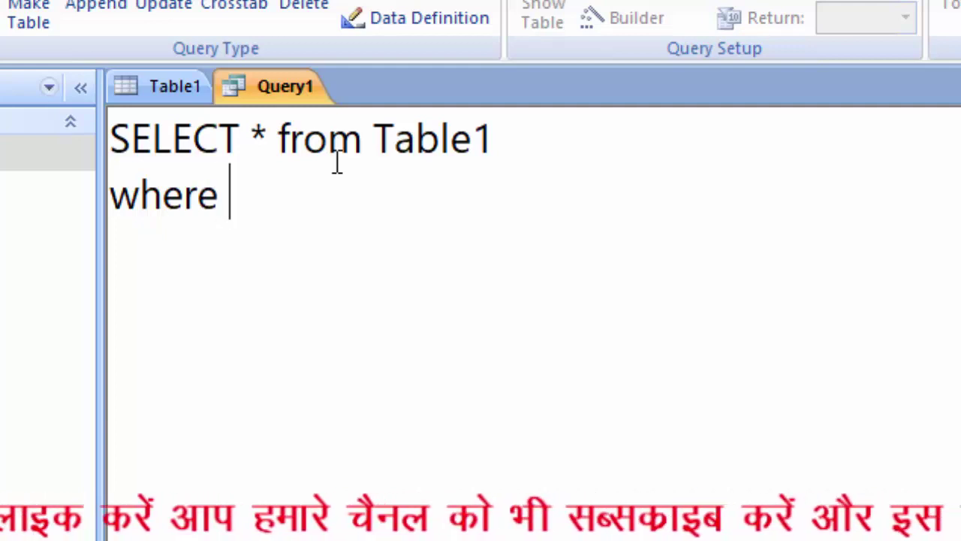
text(A)
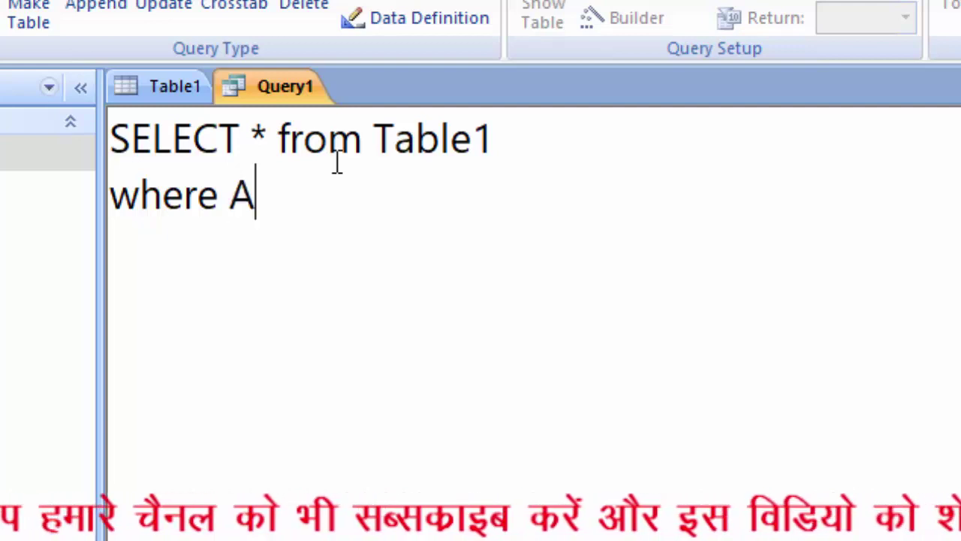
text(ge)
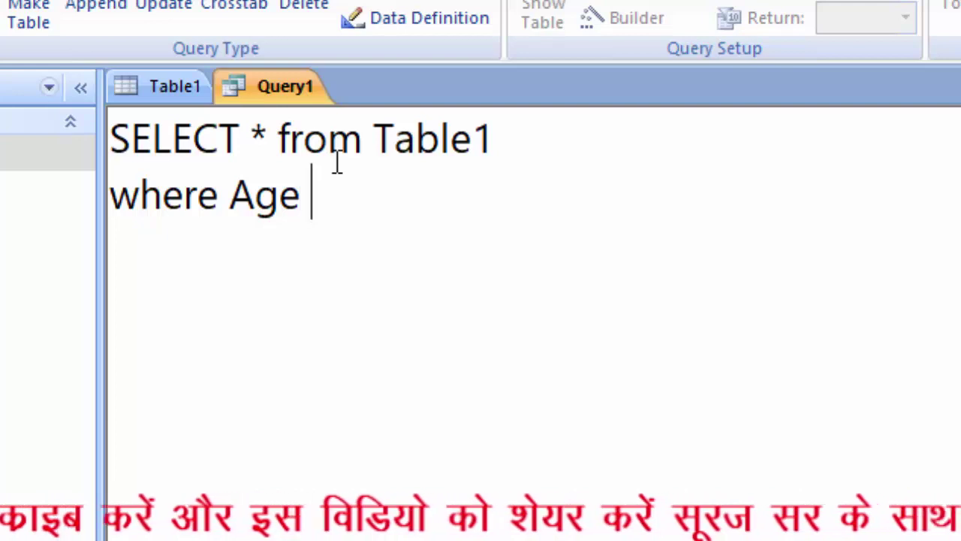
text( betw)
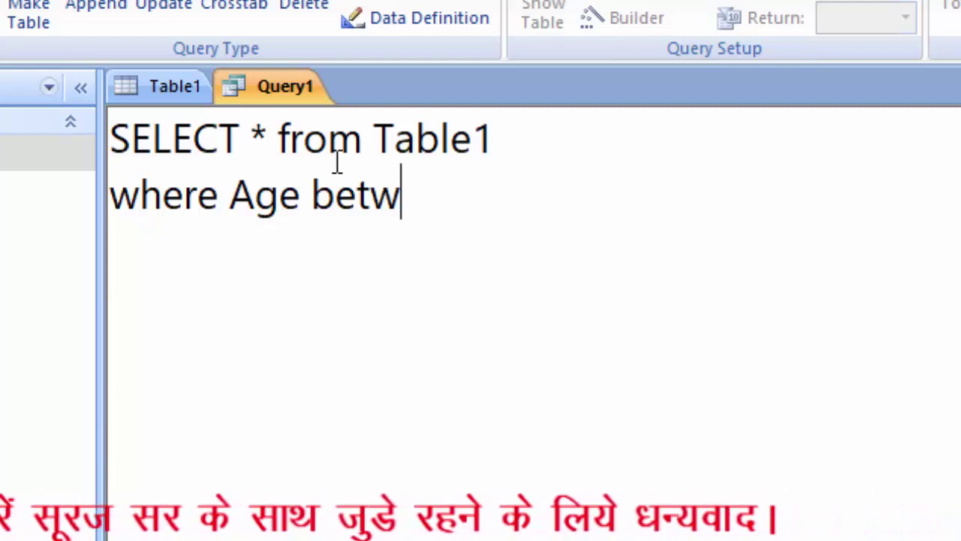
text(ee)
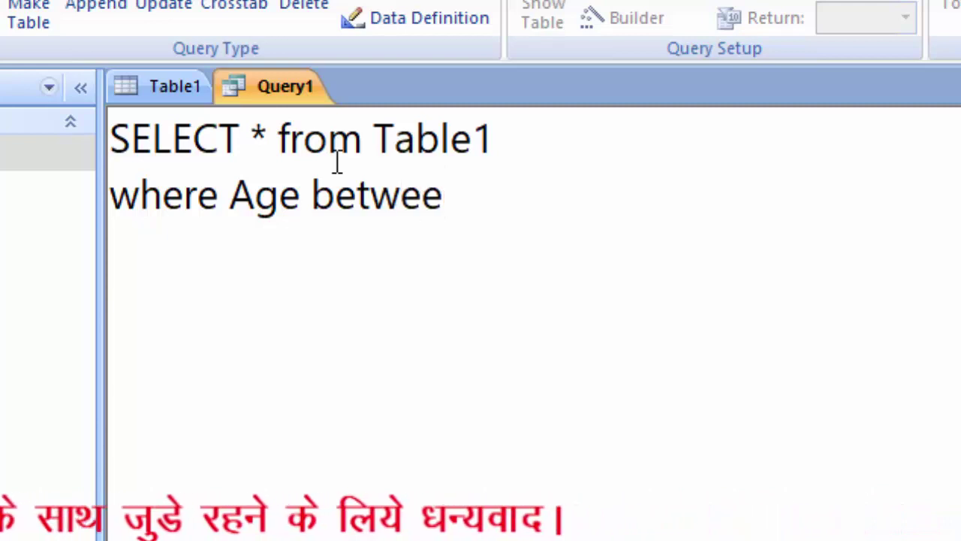
text(n)
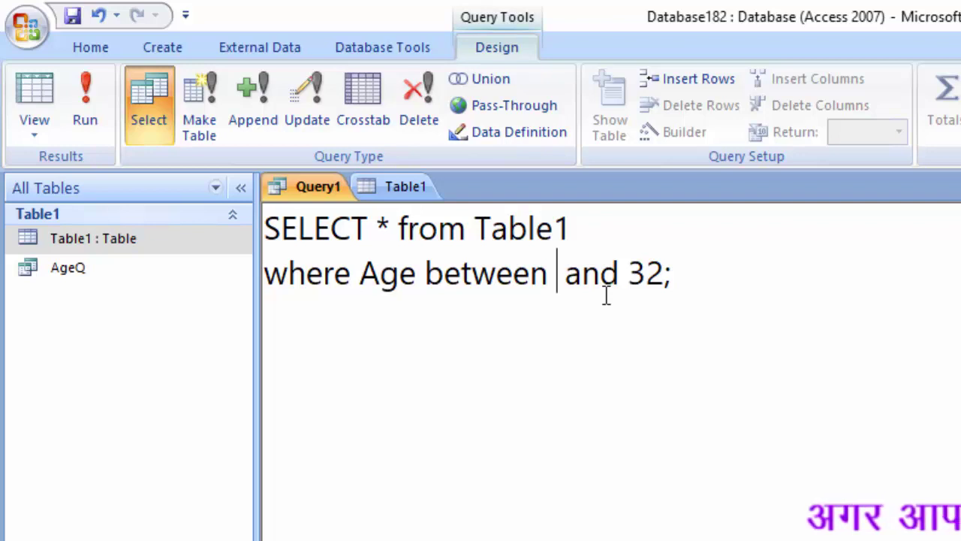
text(5)
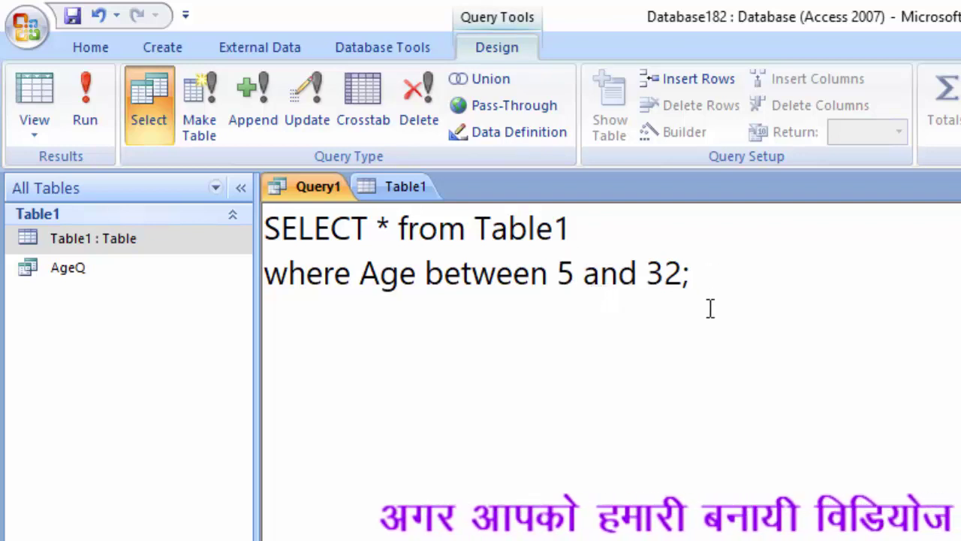
Run Query1, returning five records with ages 23, 14, 10, 5 and 12.
click(92, 103)
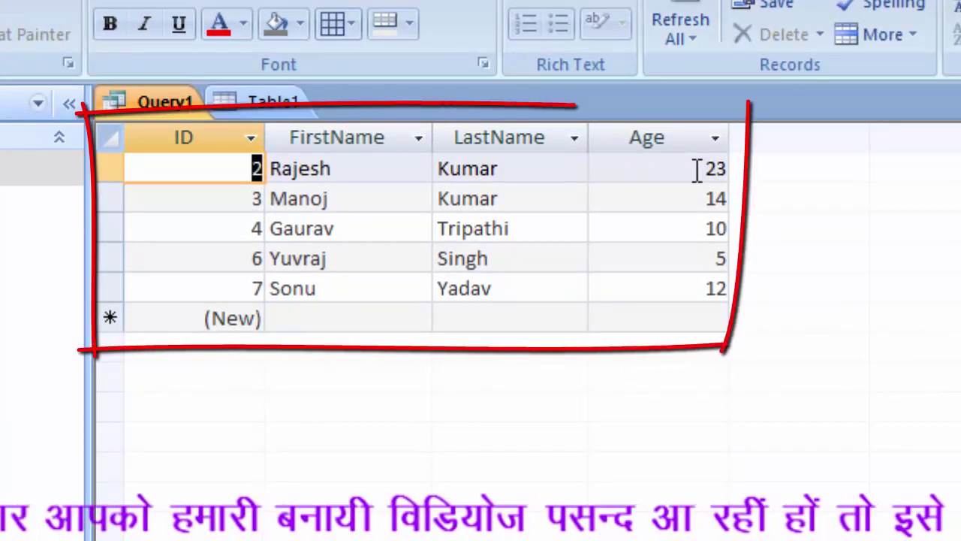
click(700, 176)
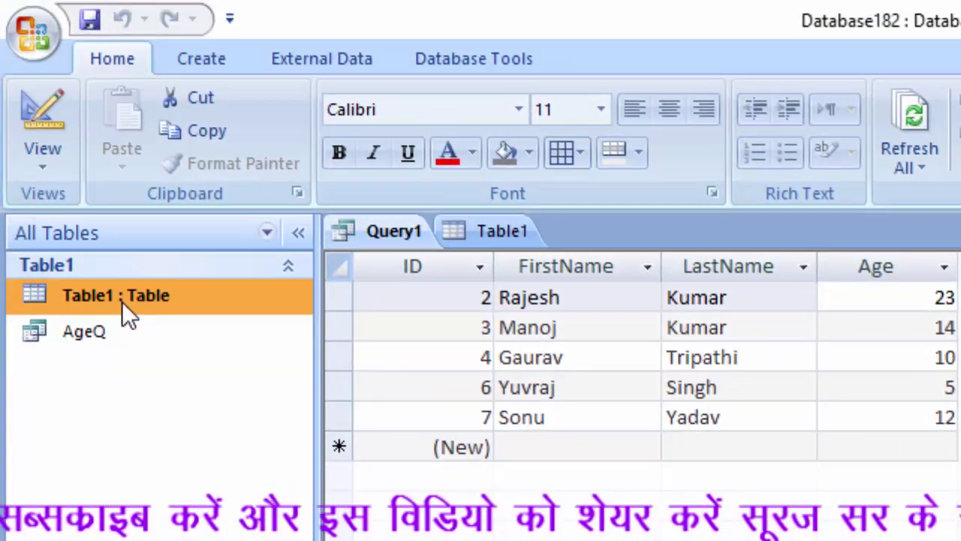
Open Table1 and add record 11 with a first name, last name and age 12.
double_click(120, 299)
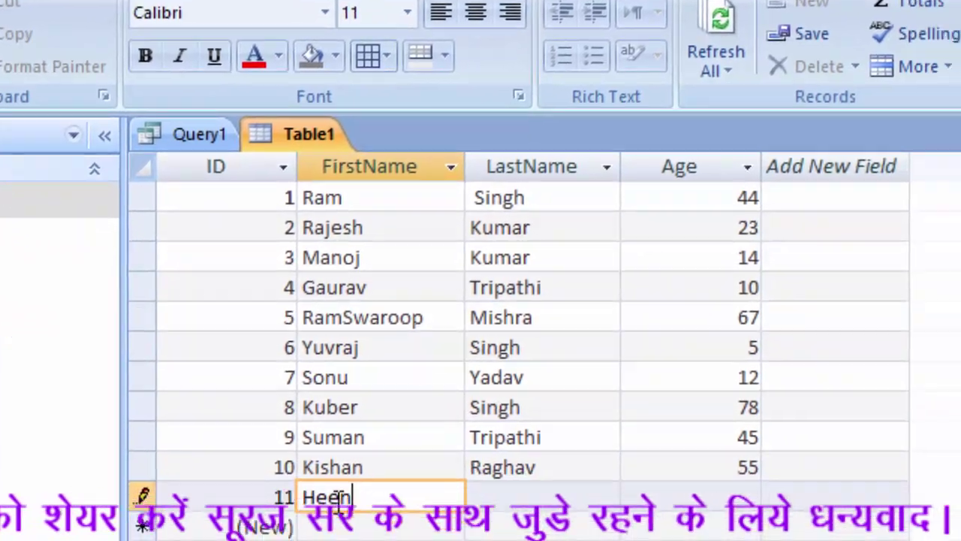
text(Heena)
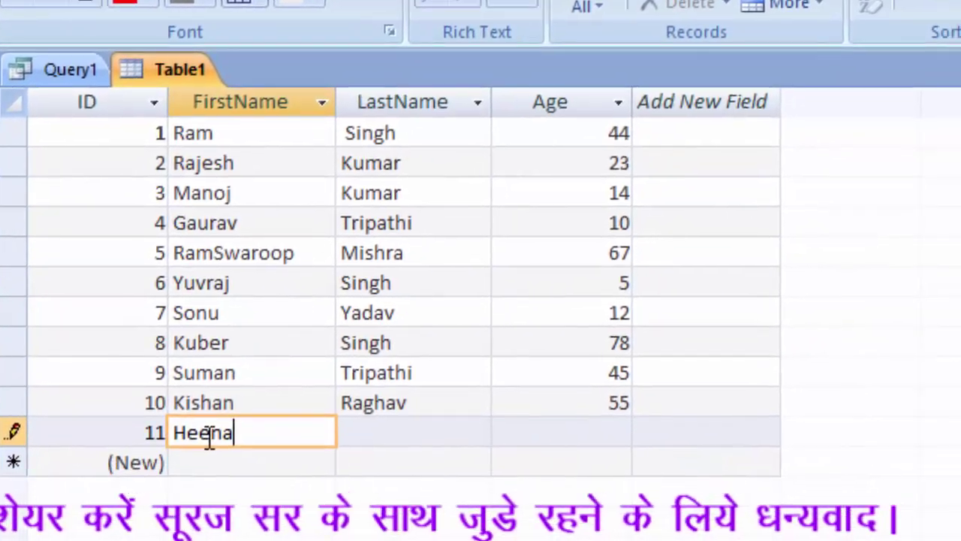
key(Tab)
text(Ans)
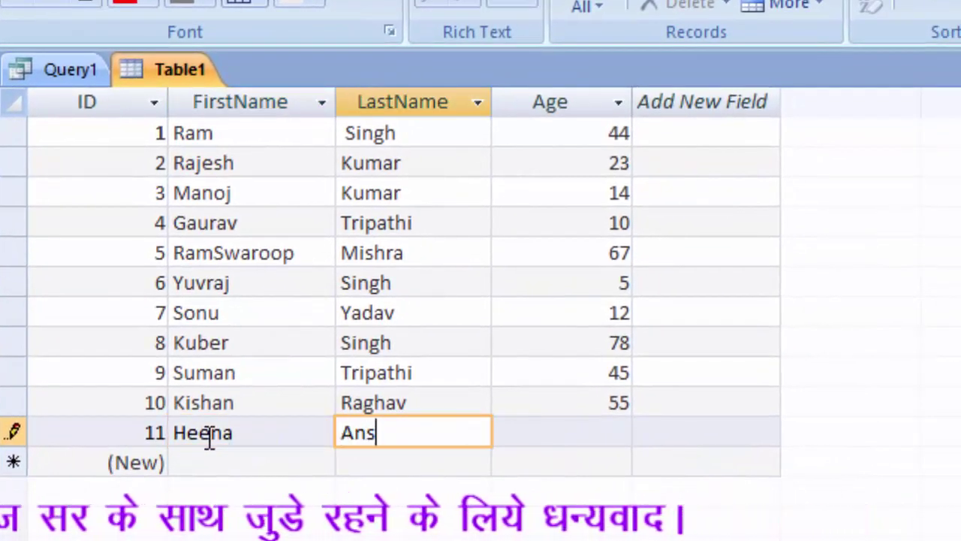
text(ari)
key(Tab)
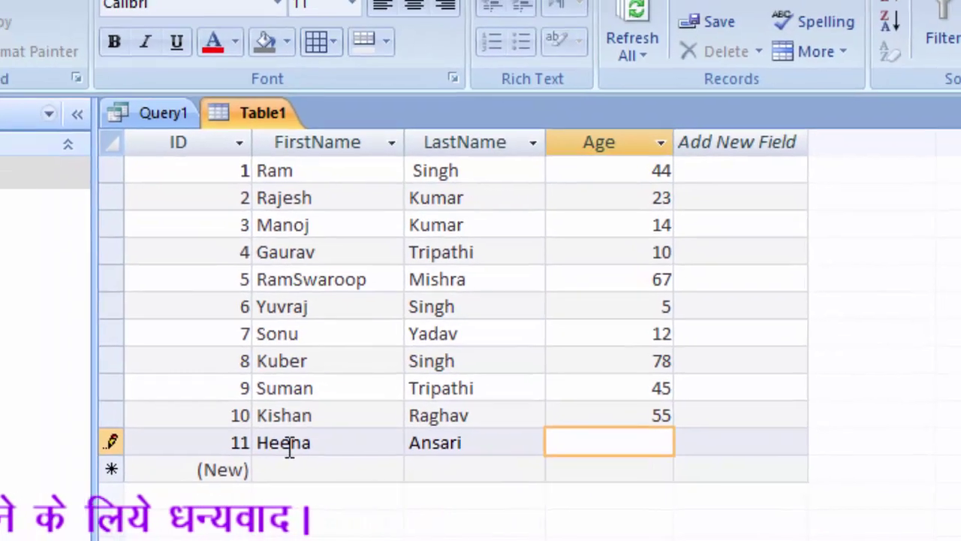
text(12)
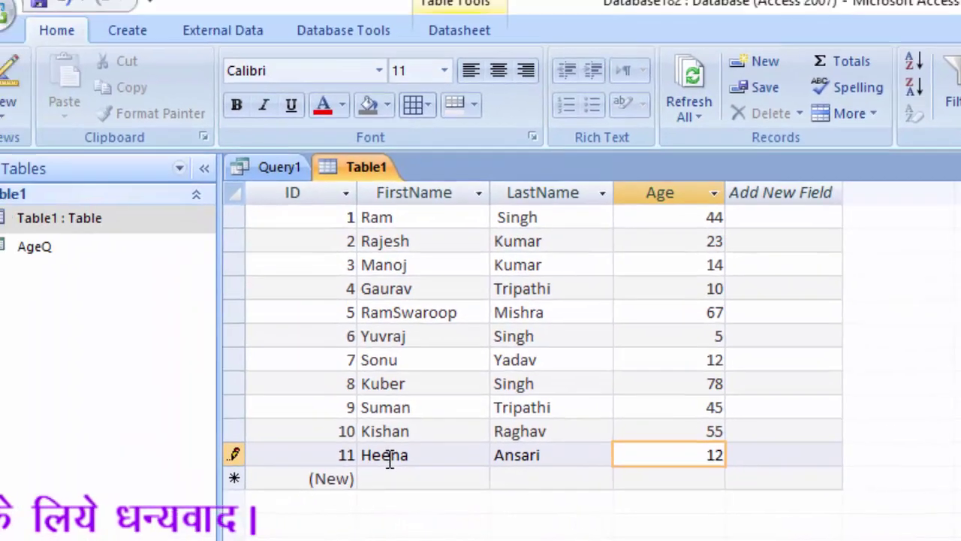
key(Tab)
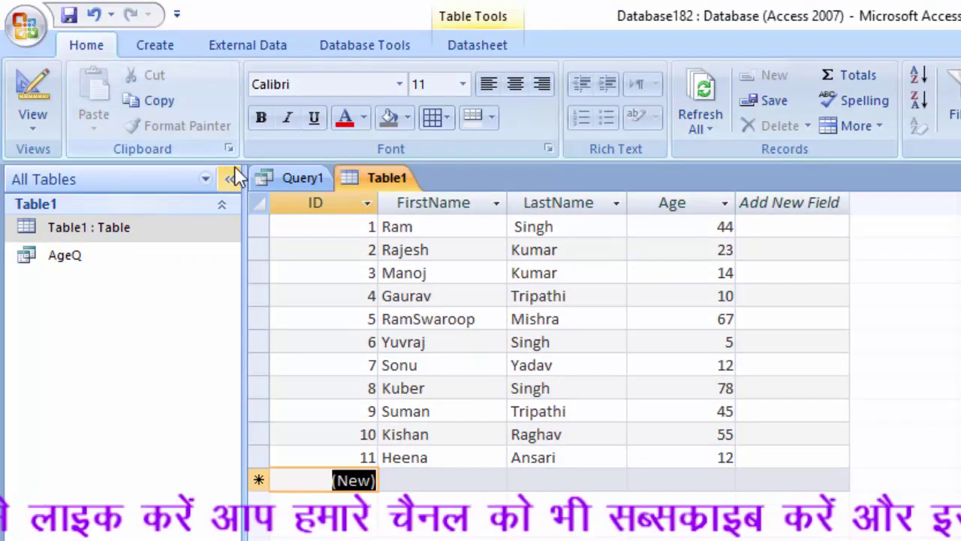
Refresh the Query1 results so the new record 11, aged 12, appears among six rows.
click(299, 180)
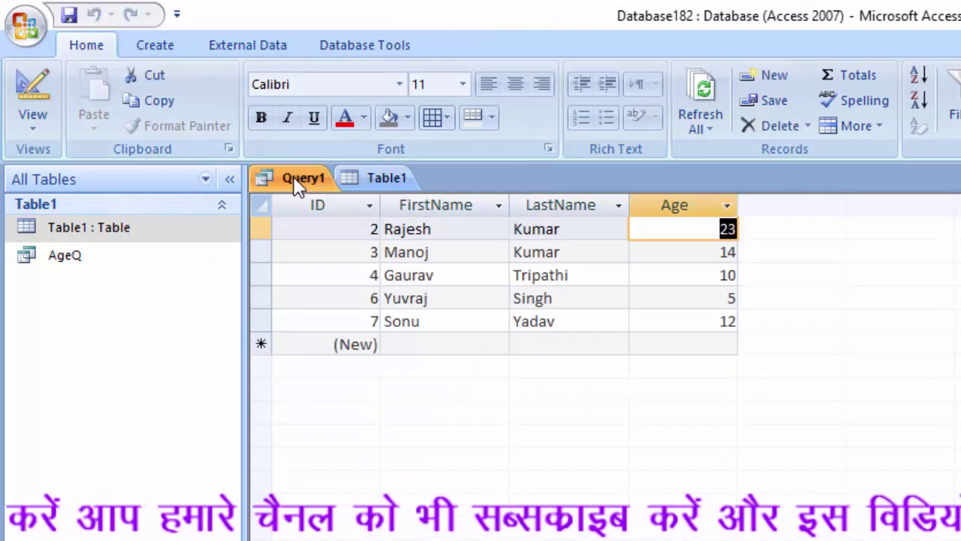
click(699, 102)
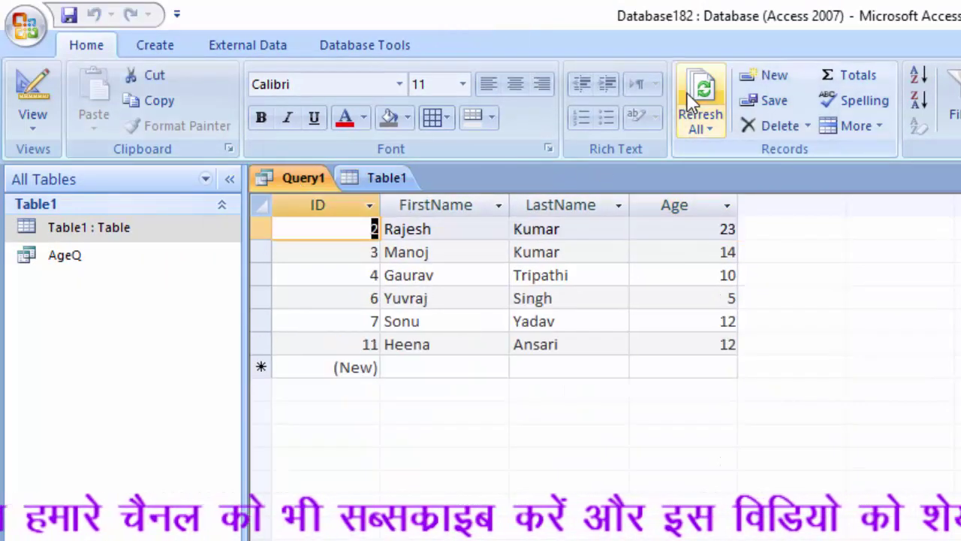
click(689, 330)
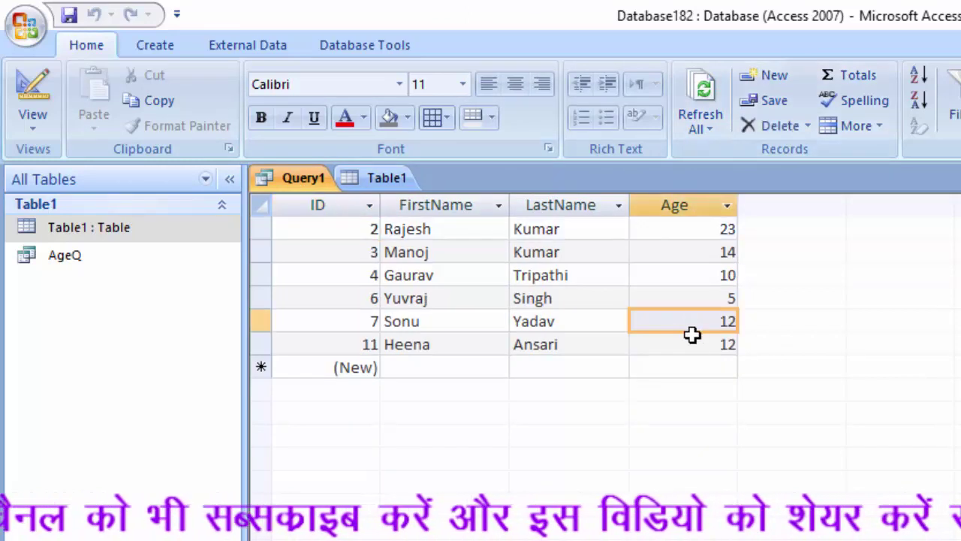
double_click(729, 343)
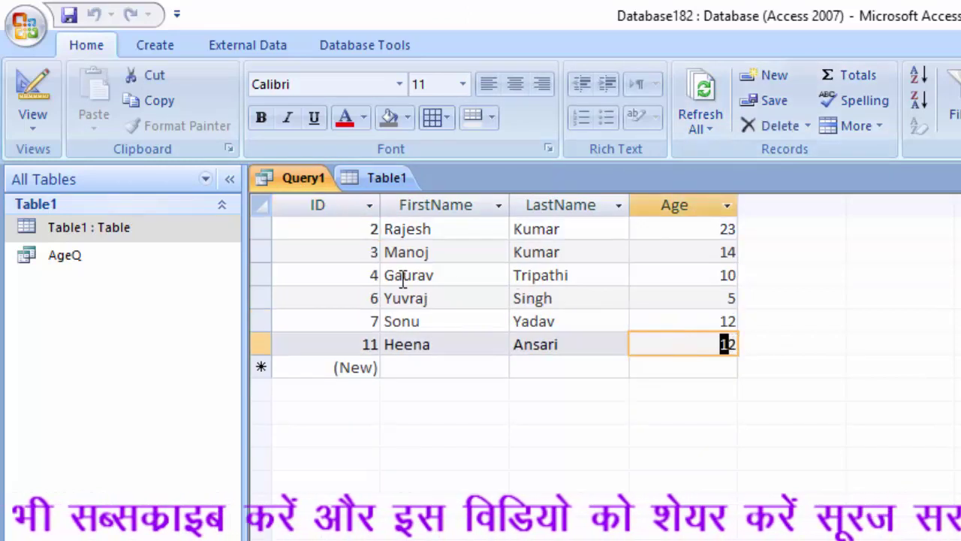
click(33, 126)
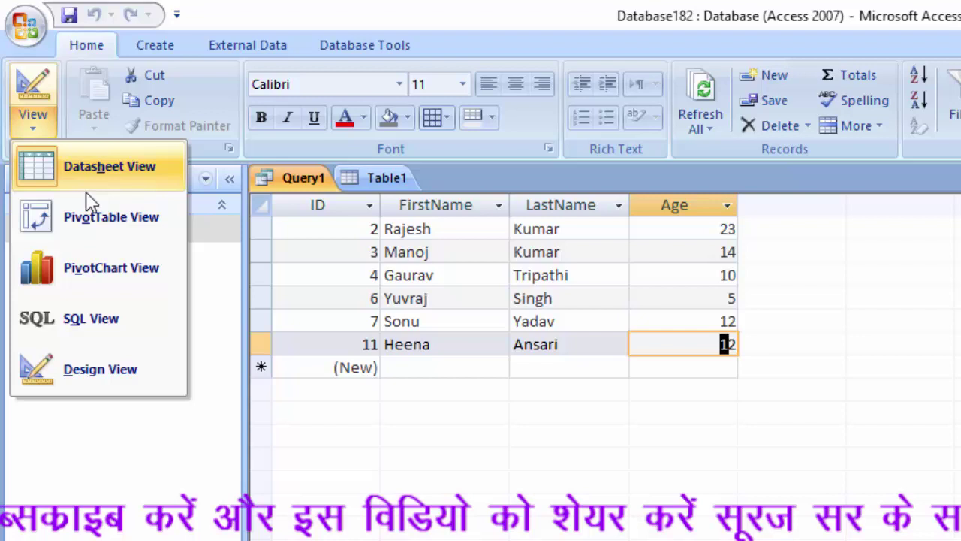
In SQL View, change the upper age limit from 32 to 30.
click(135, 330)
drag(680, 269, 524, 270)
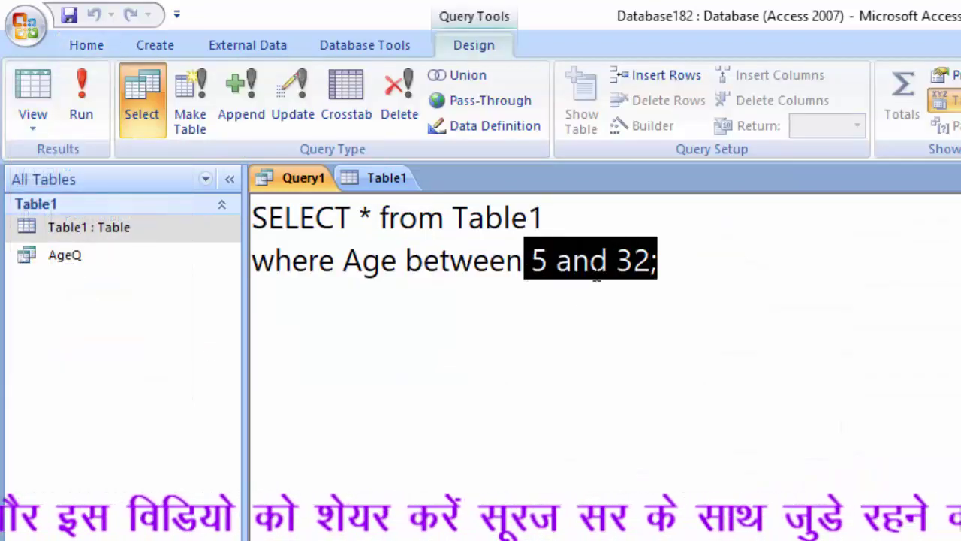
click(653, 263)
key(BackSpace)
key(BackSpace)
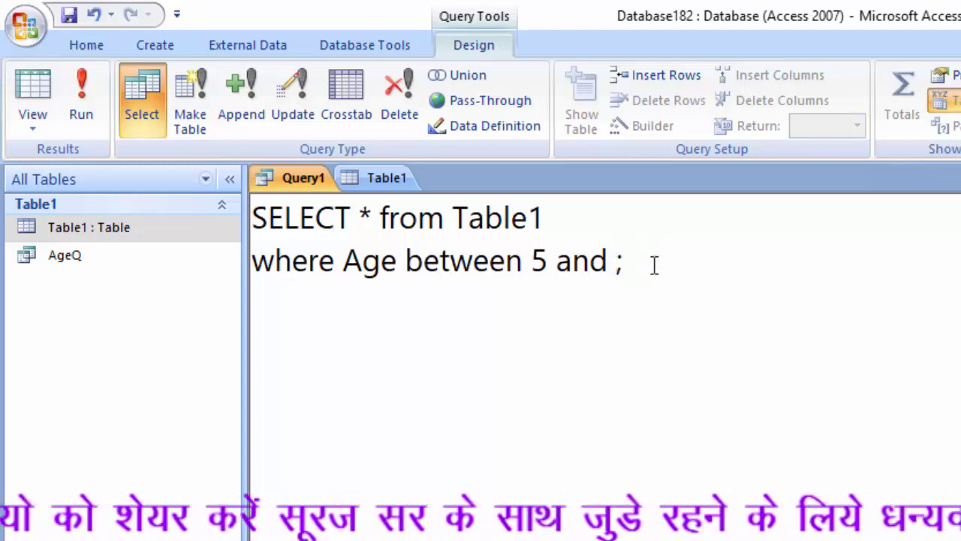
text(30)
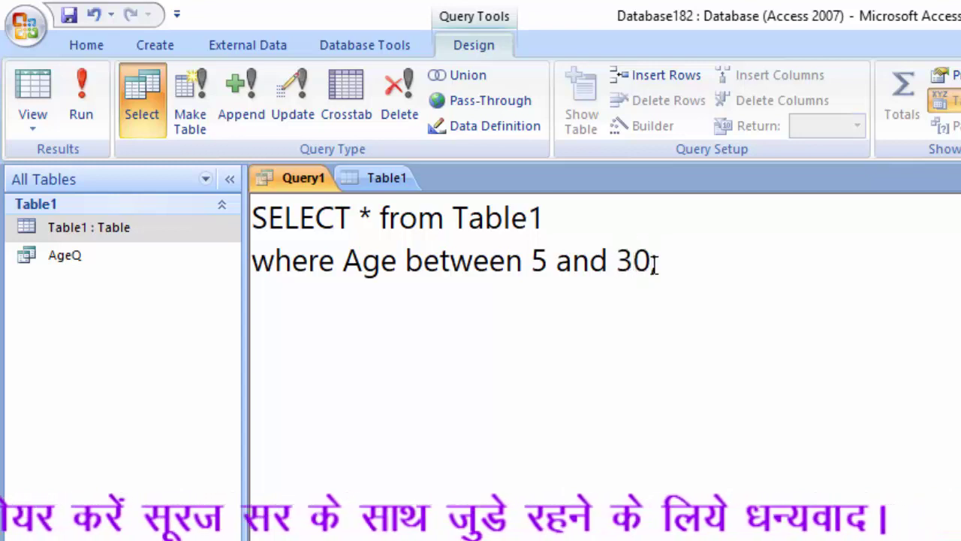
Save the query under the name 'Ageqq'.
key(ctrl+s)
key(BackSpace)
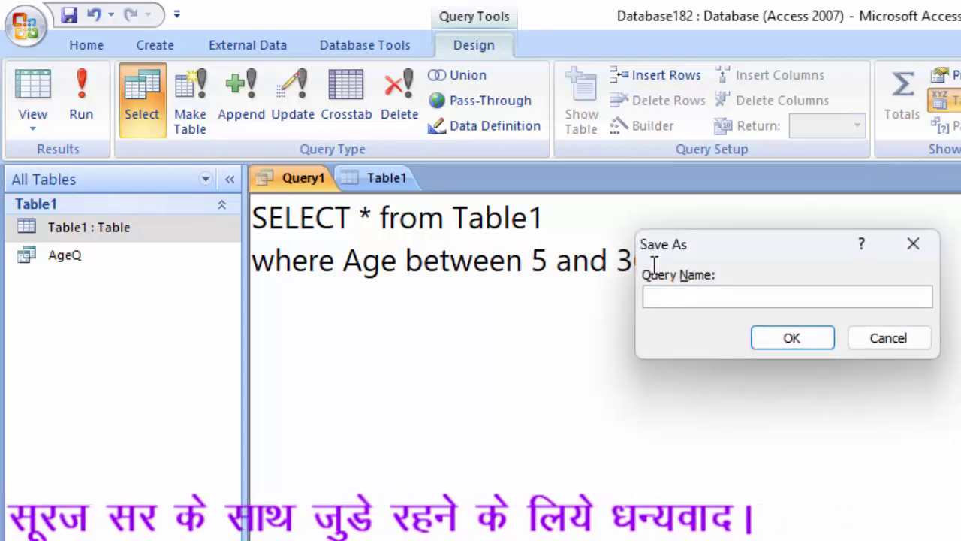
text(A)
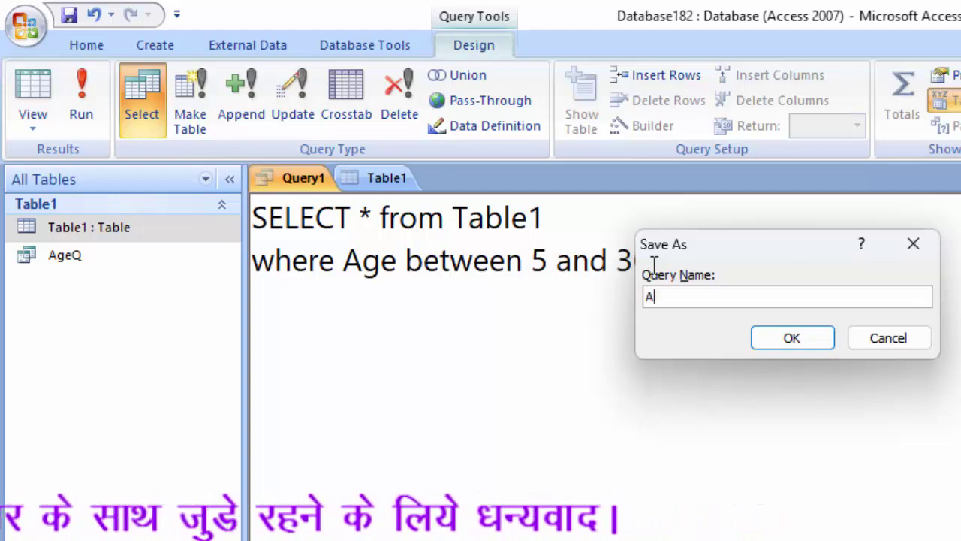
text(geqq)
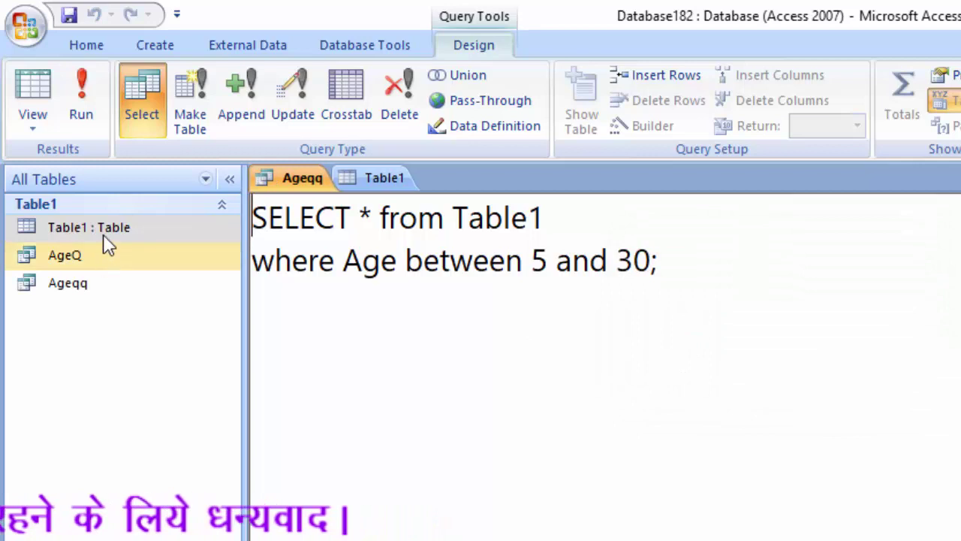
Run Ageqq to show its six matching records, aged 5 to 23.
click(85, 86)
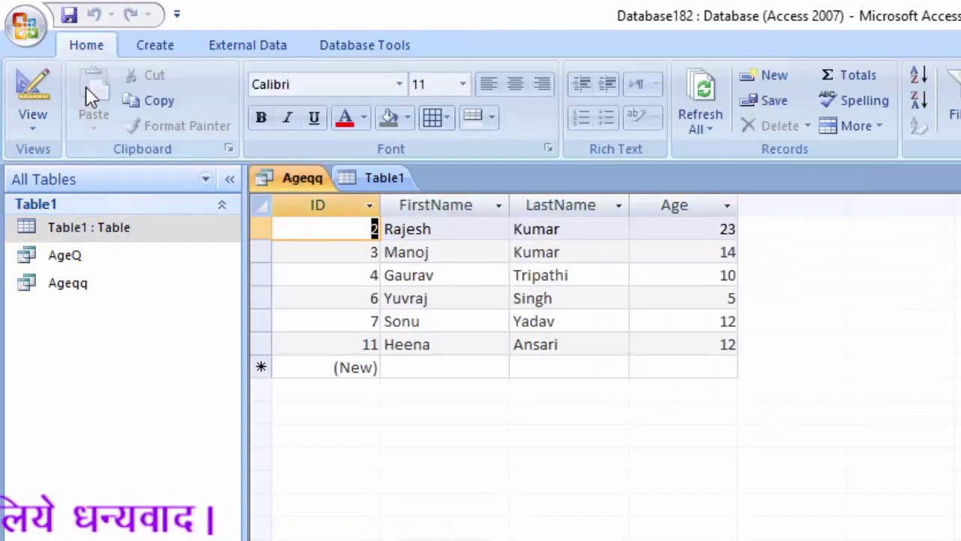